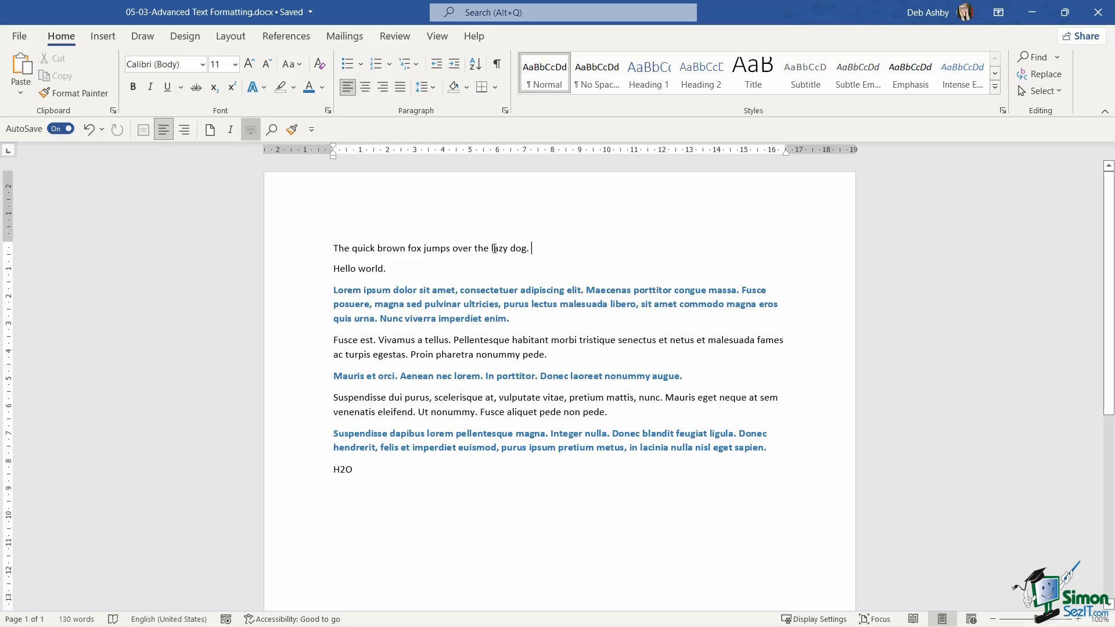
# - Select the word 'lazy' in 'The quick brown fox jumps over the lazy dog.'
pyautogui.doubleClick(497, 250)
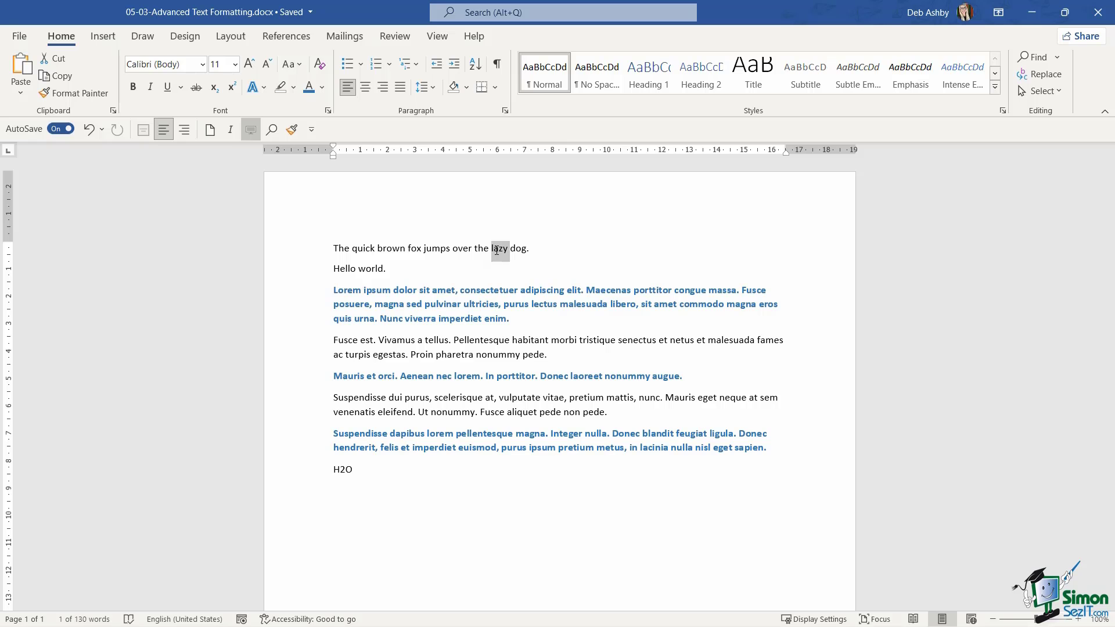
# - Enable 'Show Mini Toolbar on selection' in Word Options > General and confirm
pyautogui.click(19, 36)
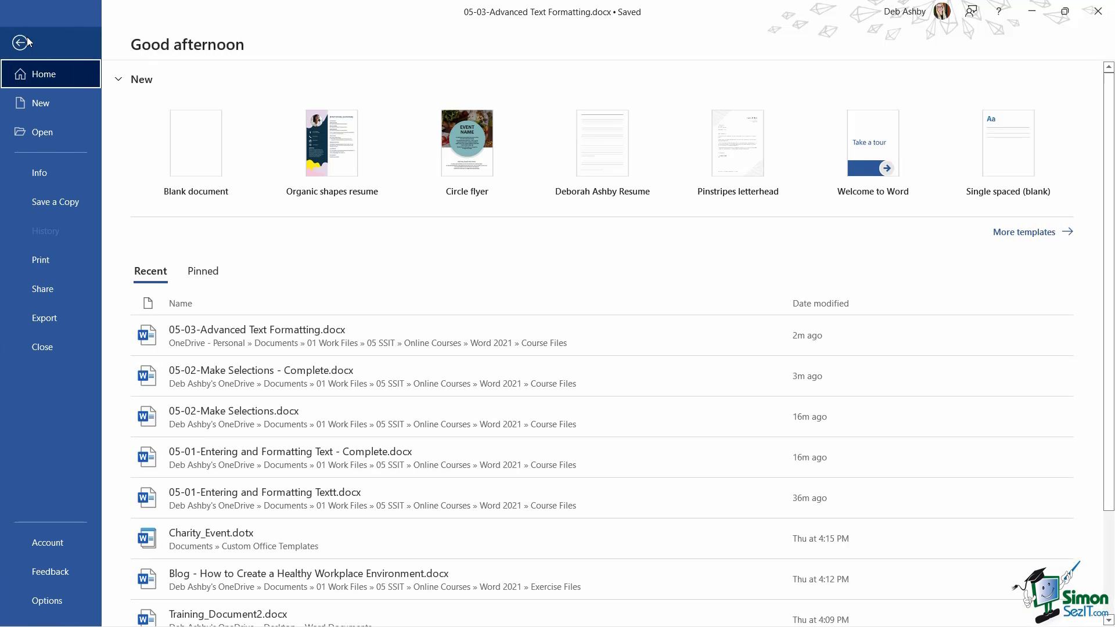
pyautogui.press('Escape')
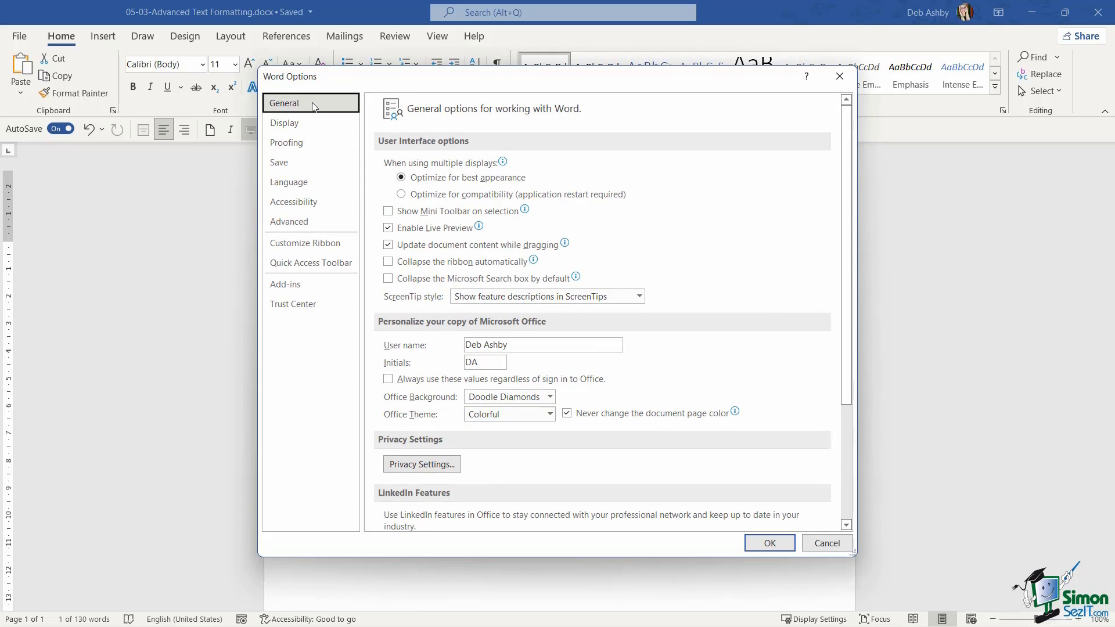
pyautogui.click(387, 211)
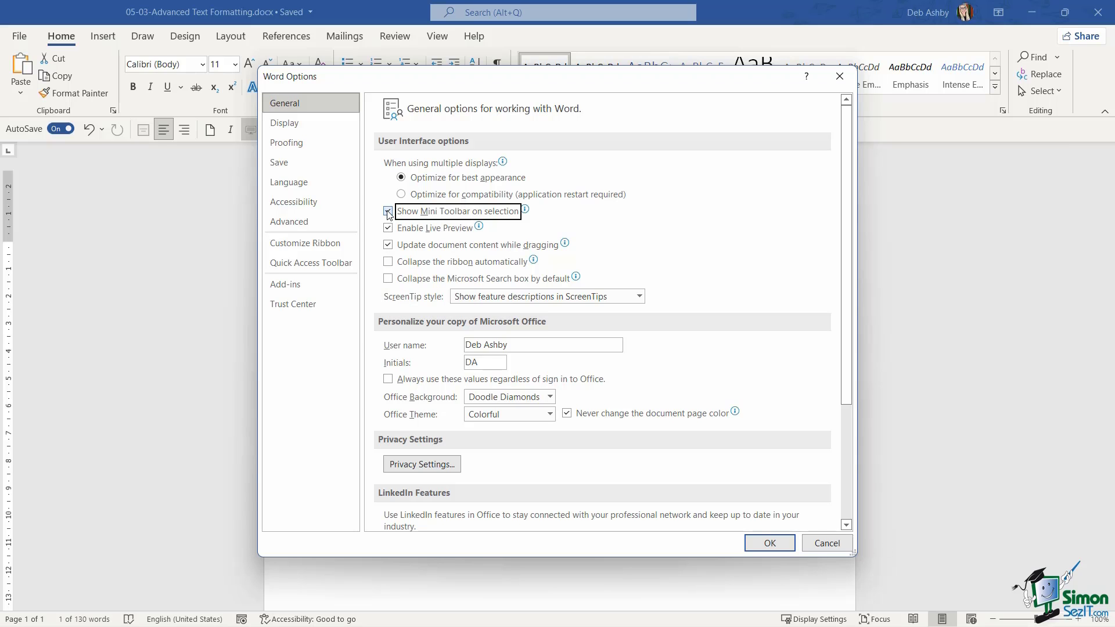
pyautogui.click(766, 543)
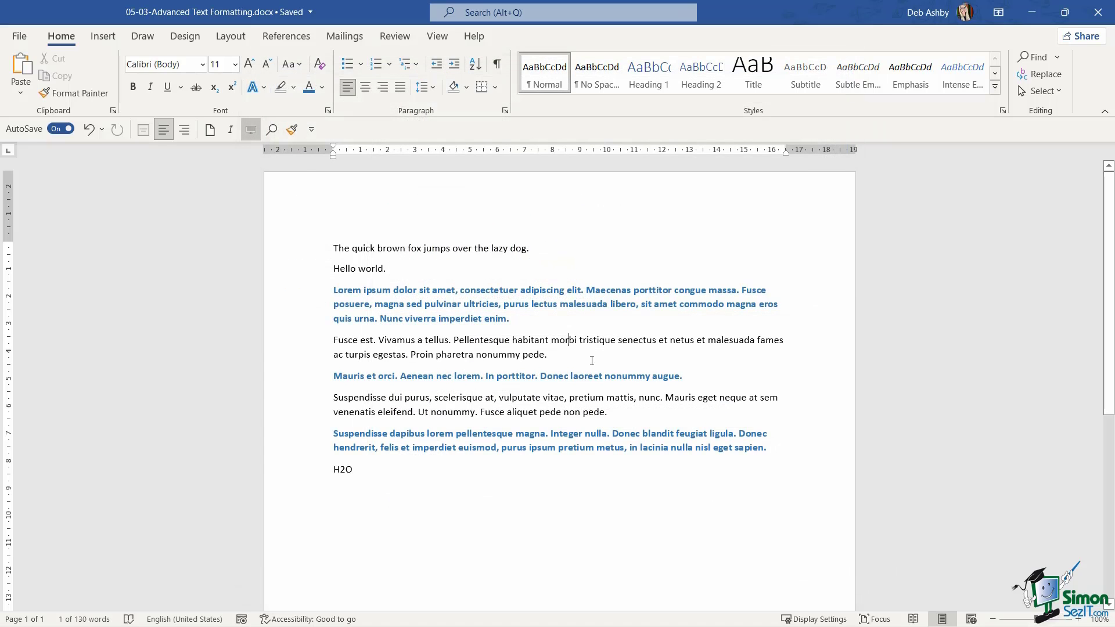
pyautogui.doubleClick(497, 248)
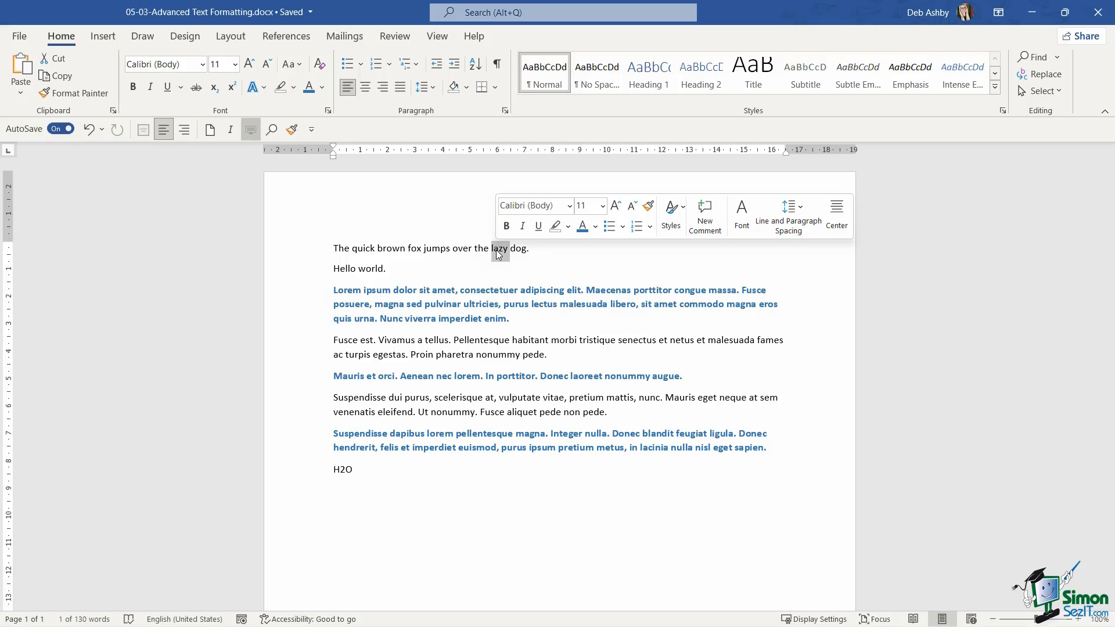
pyautogui.click(570, 208)
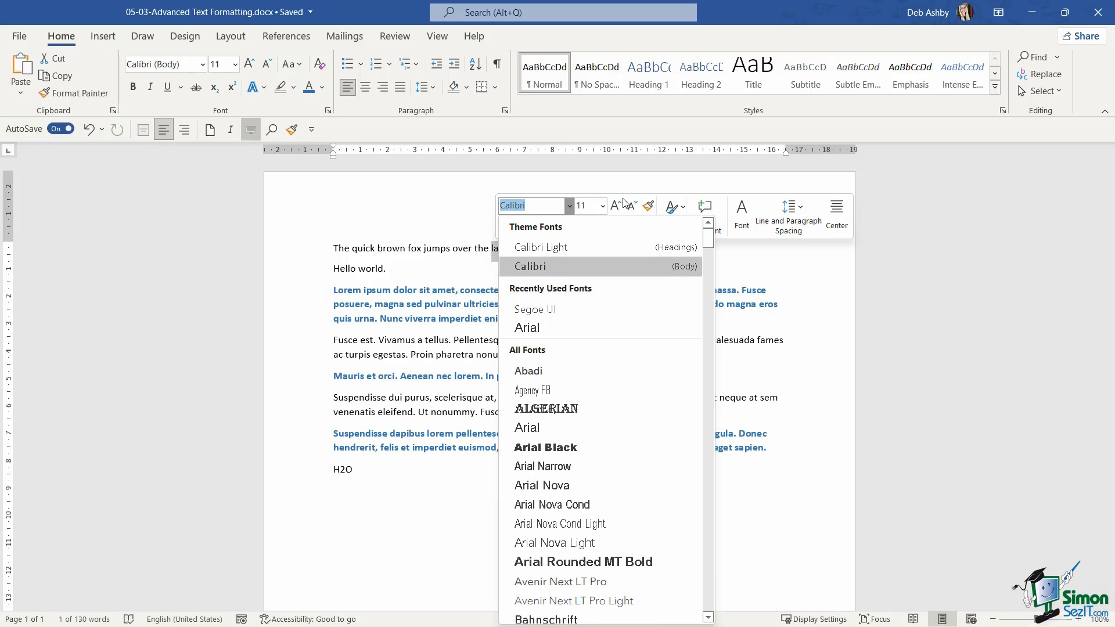
pyautogui.click(604, 206)
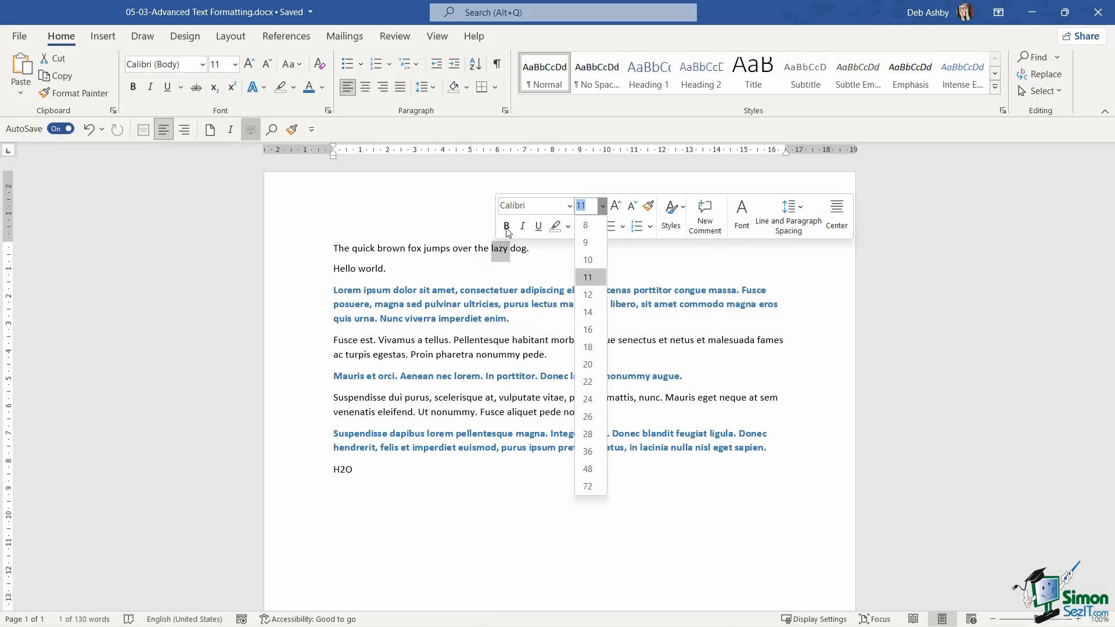
pyautogui.press('Escape')
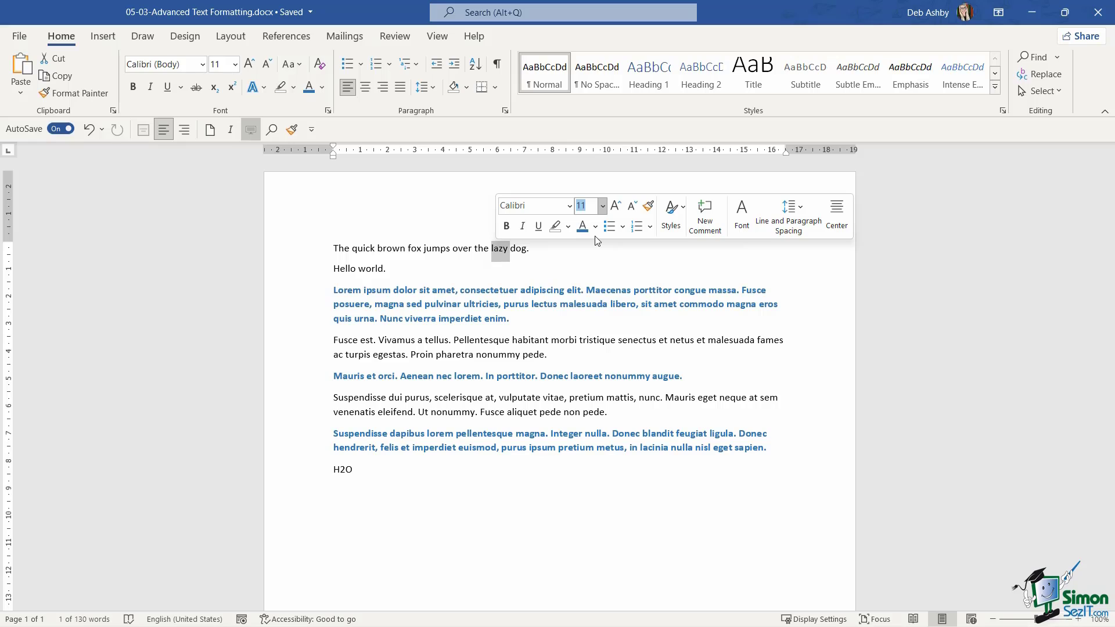
pyautogui.click(562, 250)
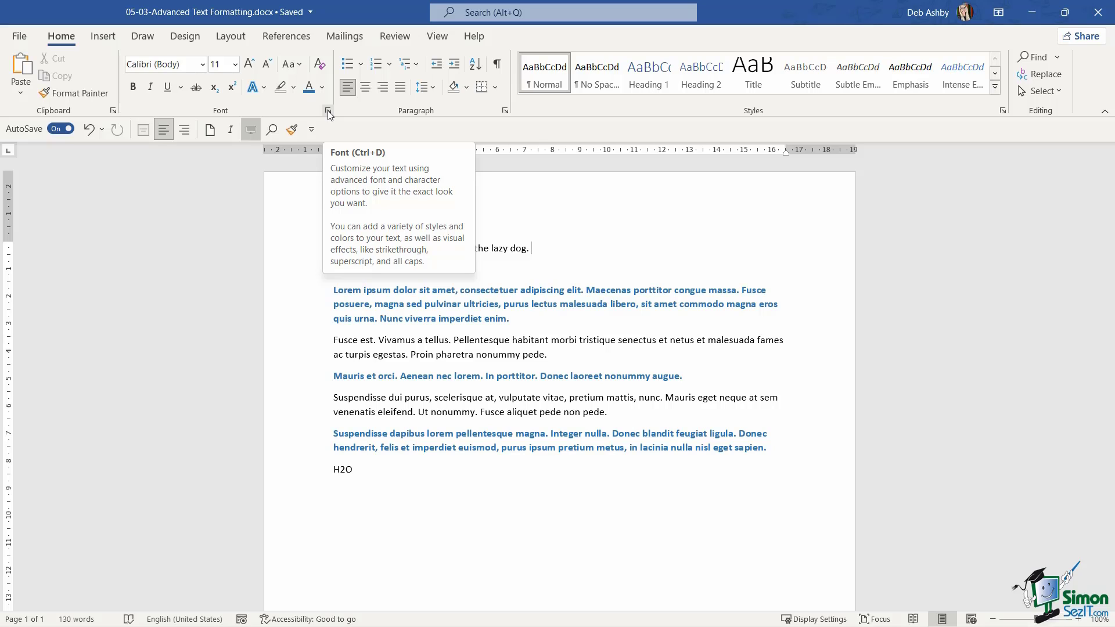
# - Open the full Font dialog and move it nearer the page
pyautogui.click(327, 110)
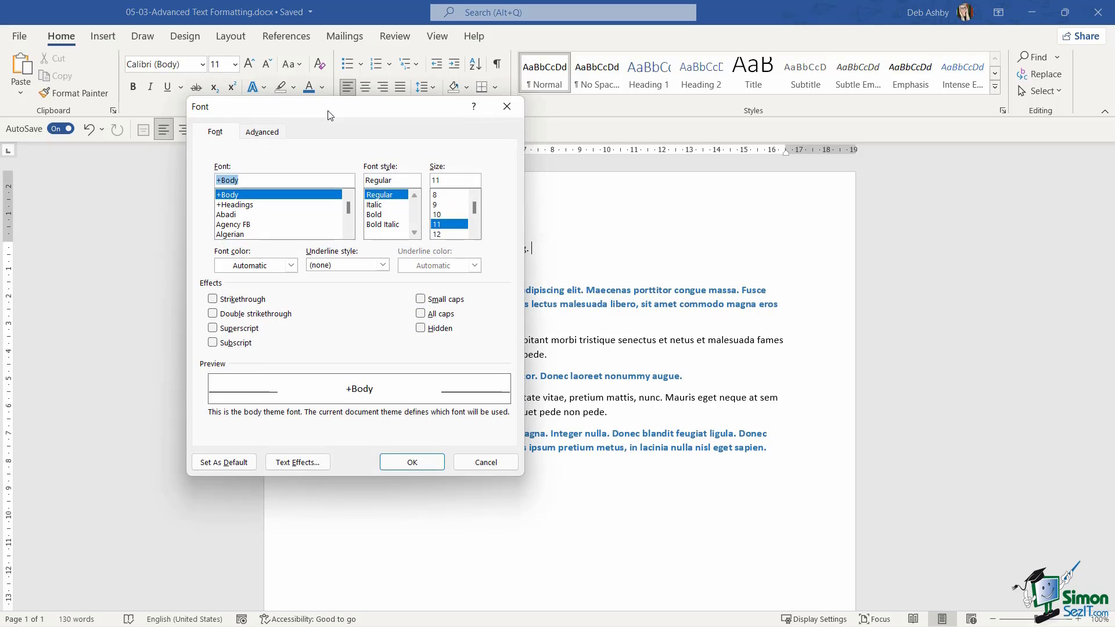
pyautogui.moveTo(327, 114); pyautogui.dragTo(440, 133)
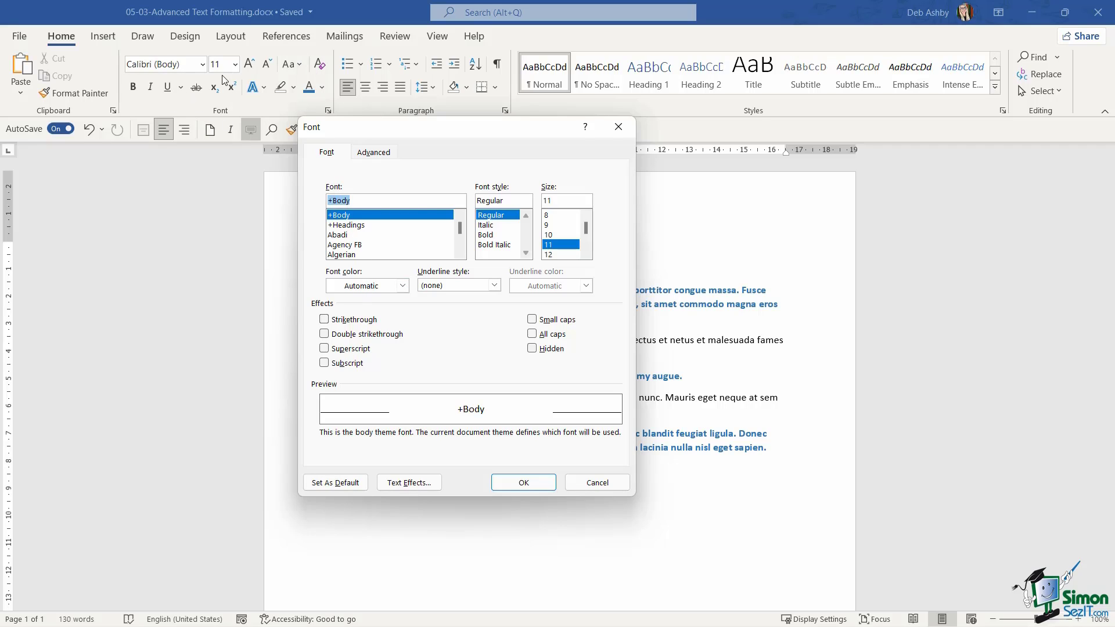
pyautogui.scroll(-15, 433, 218)
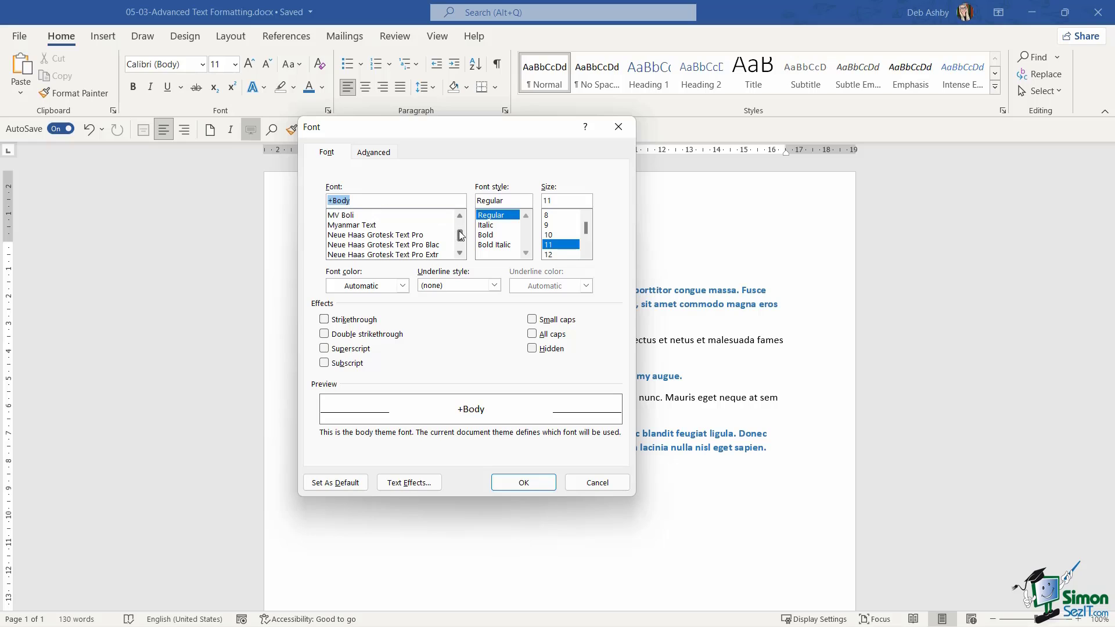
pyautogui.moveTo(460, 235)
pyautogui.mouseDown()
pyautogui.moveTo(460, 219)
pyautogui.moveTo(460, 232)
pyautogui.mouseUp()
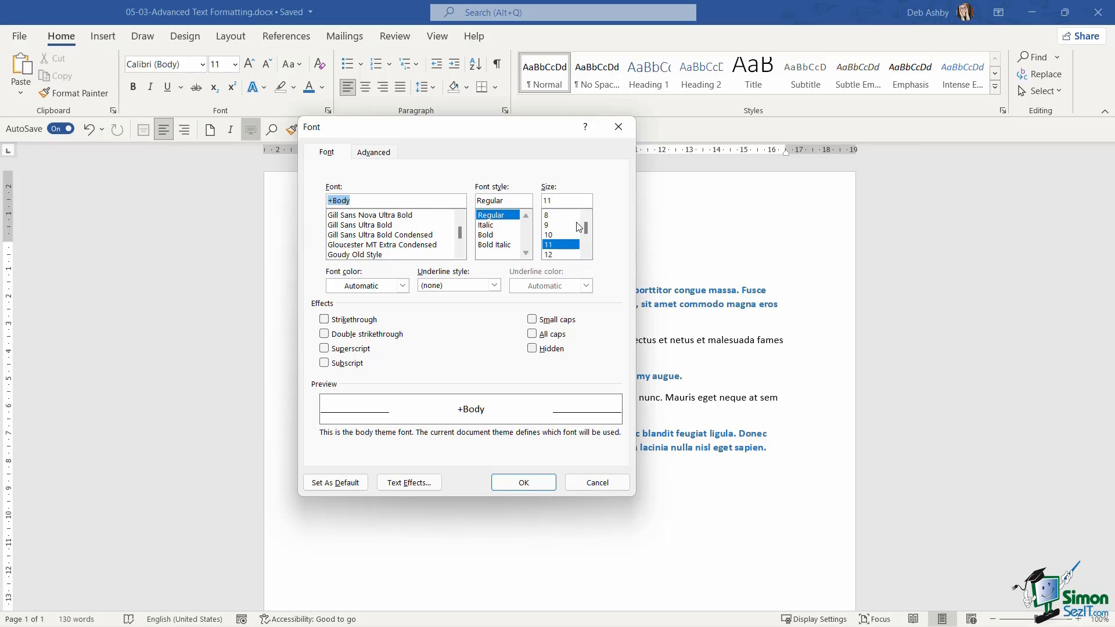
# - Browse font colours, then pick a single-line underline, keeping Automatic underline colour
pyautogui.click(402, 285)
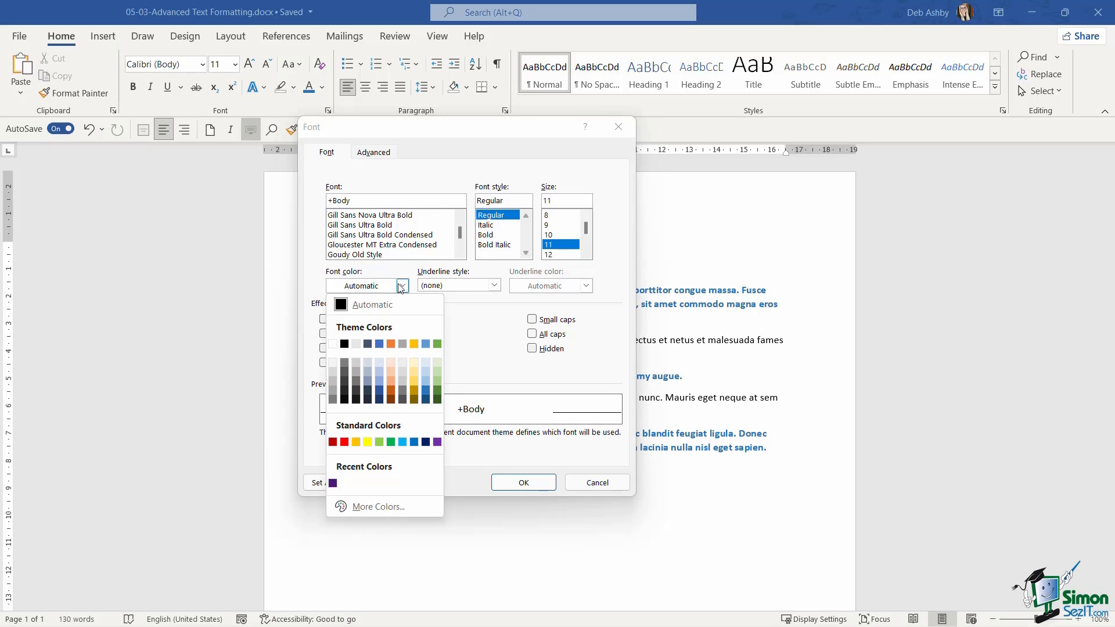
pyautogui.click(479, 318)
pyautogui.click(495, 285)
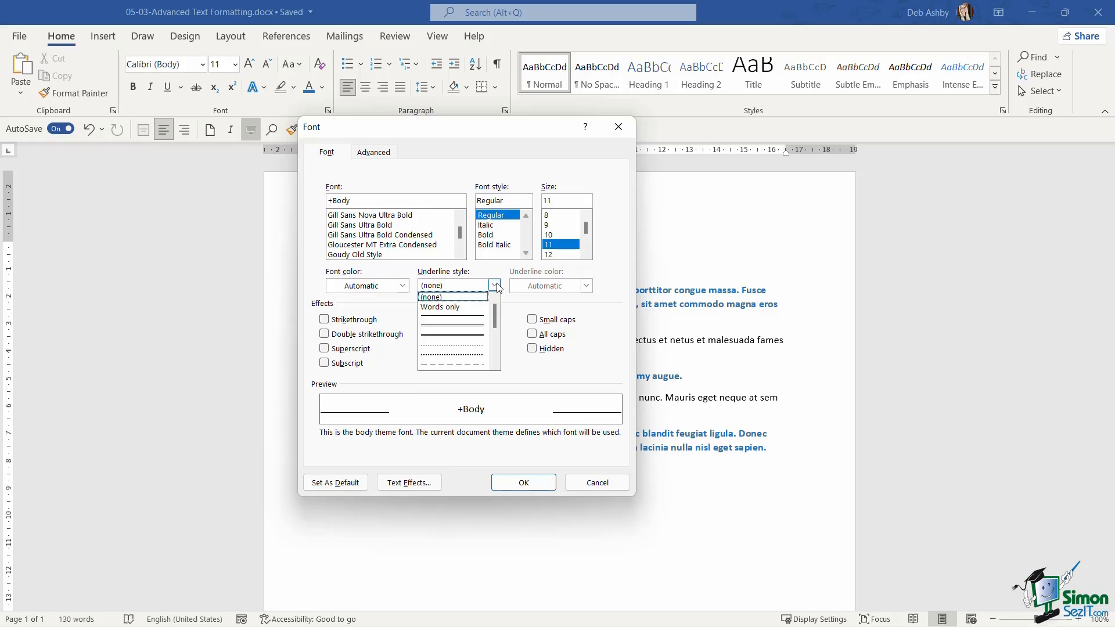
pyautogui.click(452, 315)
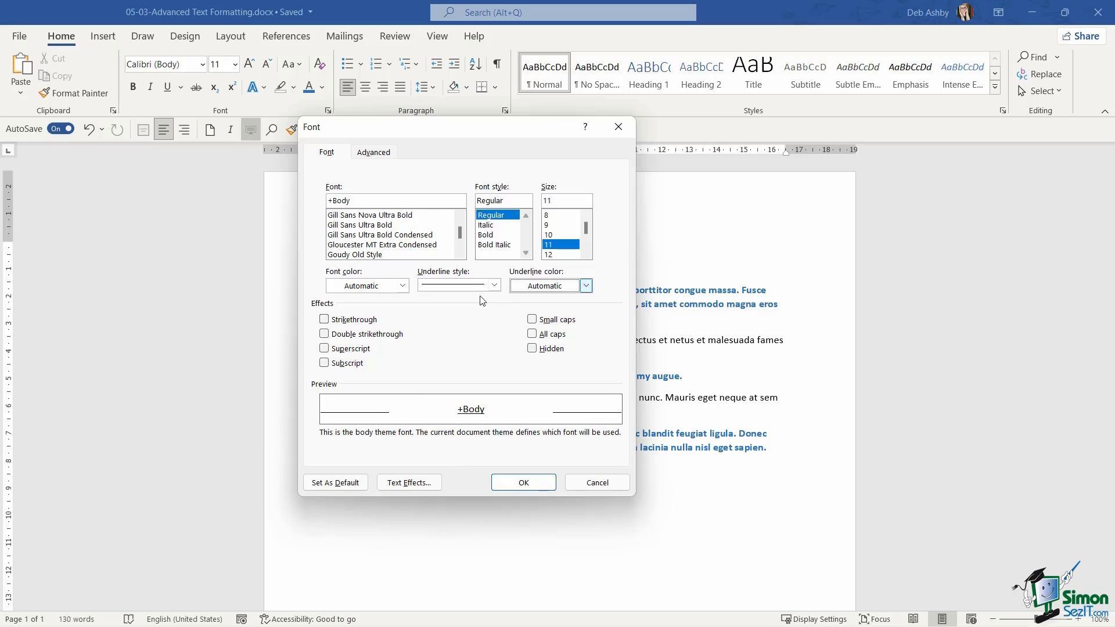
pyautogui.click(585, 286)
pyautogui.click(460, 319)
# - Choose Century font, Bold style, size 12 in the Font dialog
pyautogui.moveTo(462, 238); pyautogui.dragTo(463, 231)
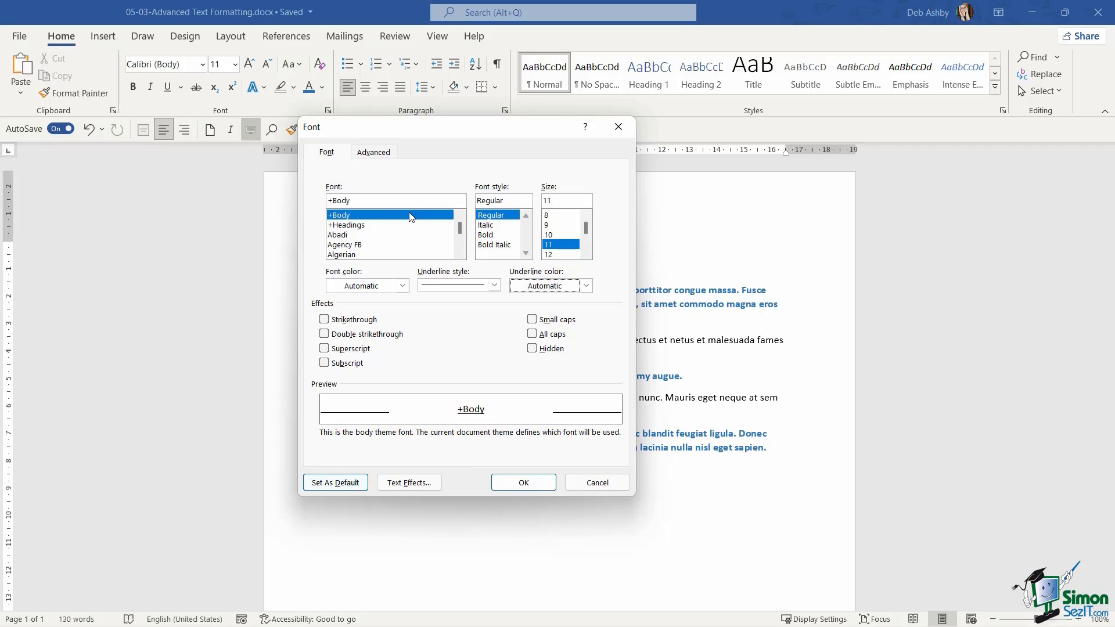
pyautogui.scroll(-10, 354, 256)
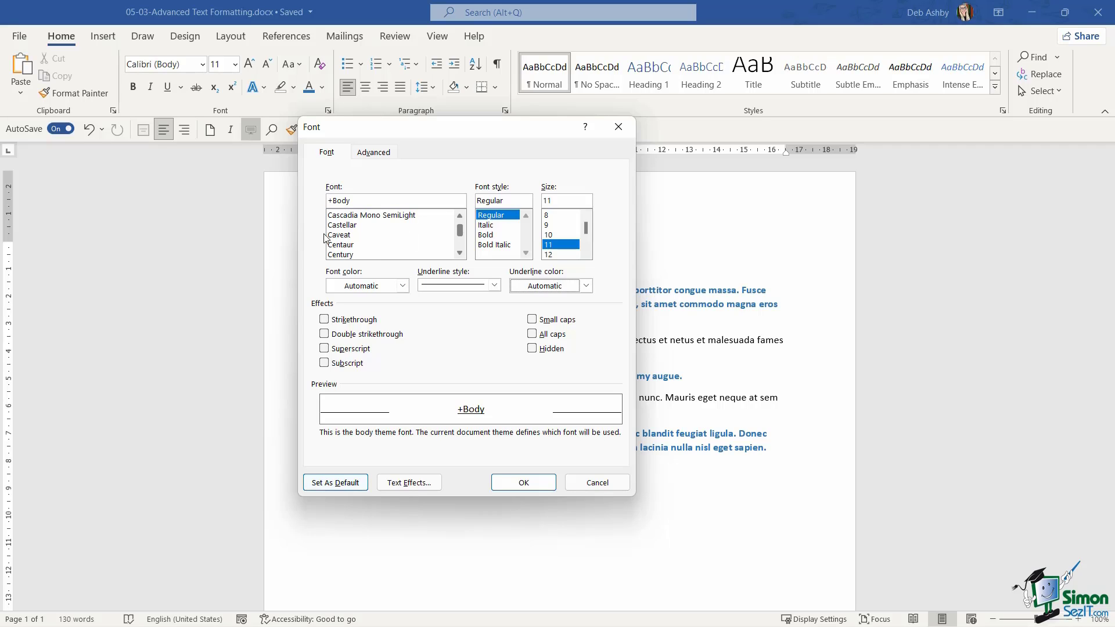
pyautogui.click(344, 255)
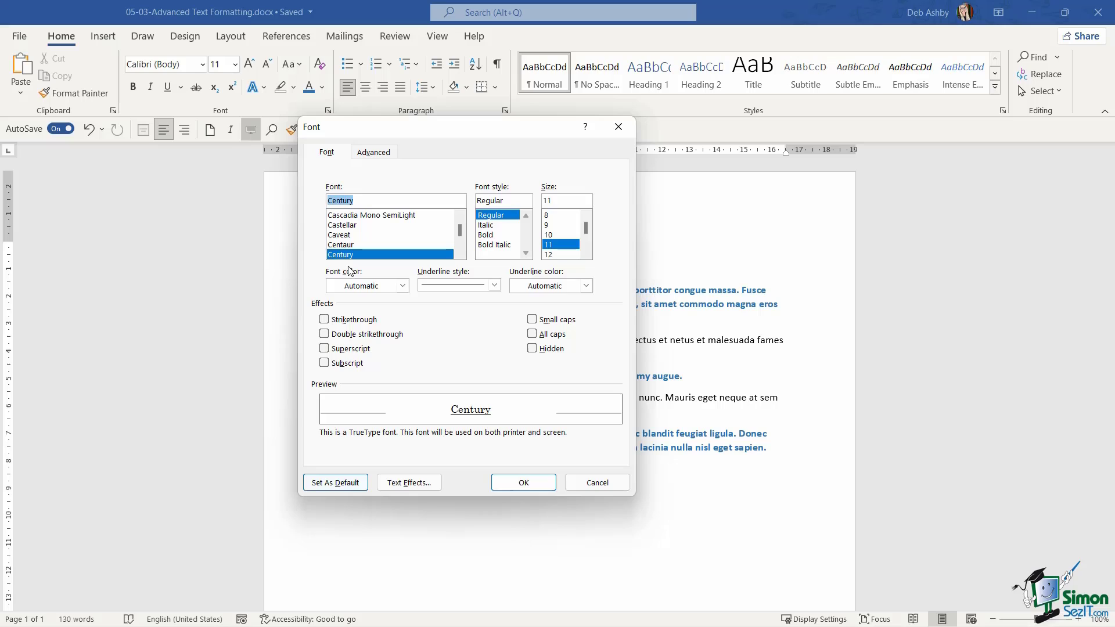
pyautogui.click(490, 235)
pyautogui.click(560, 255)
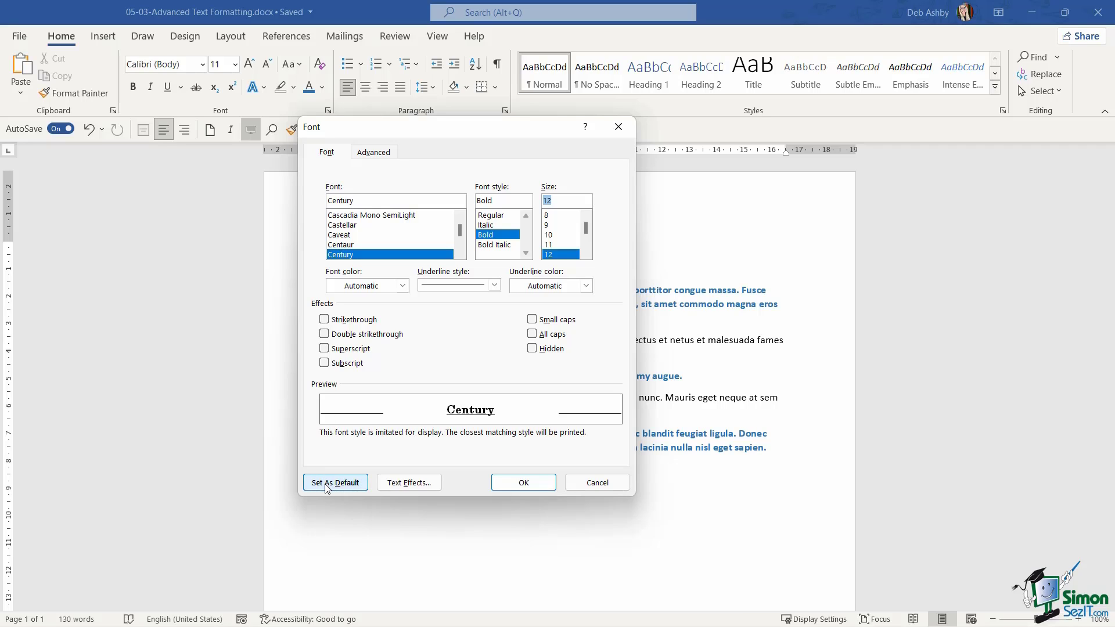
# - Set underline to (none) and make this font the default for this document only
pyautogui.click(494, 285)
pyautogui.click(467, 297)
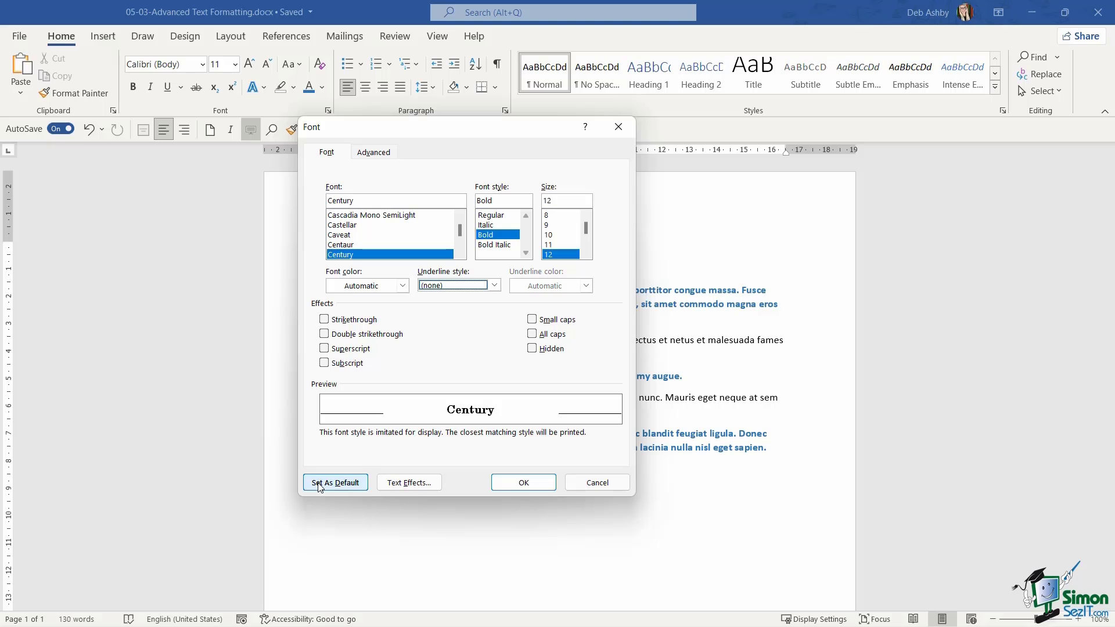
pyautogui.click(320, 484)
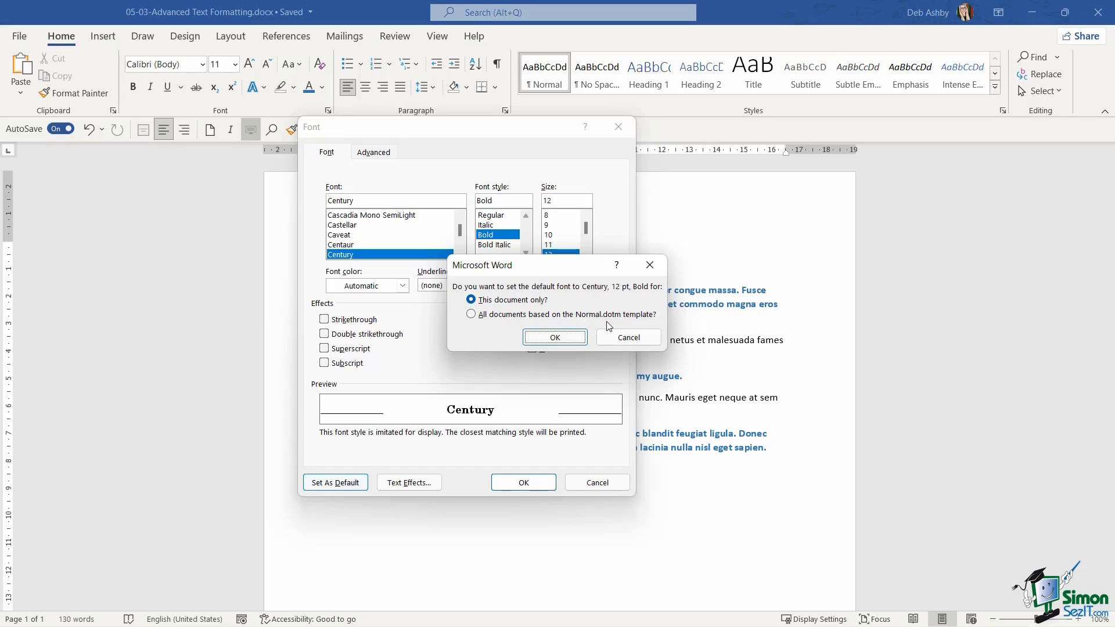
pyautogui.click(552, 342)
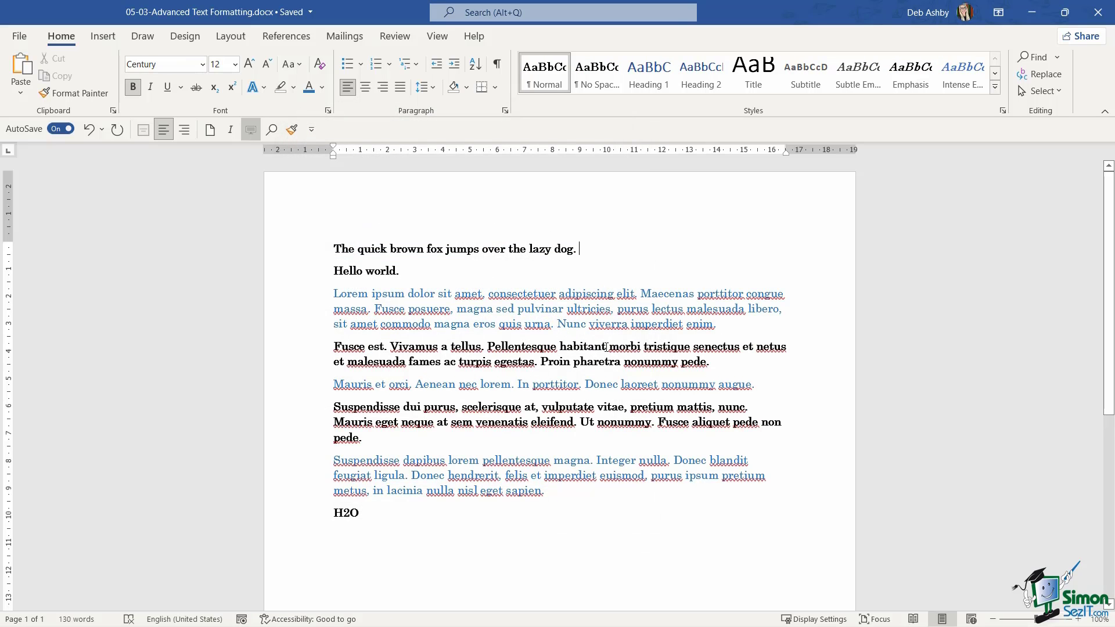
# - On the 'Hello world.' line, browse Text Fill, Text Outline and shadow/glow effects without changes
pyautogui.press('Down')
pyautogui.hotkey('ctrl', 'd')
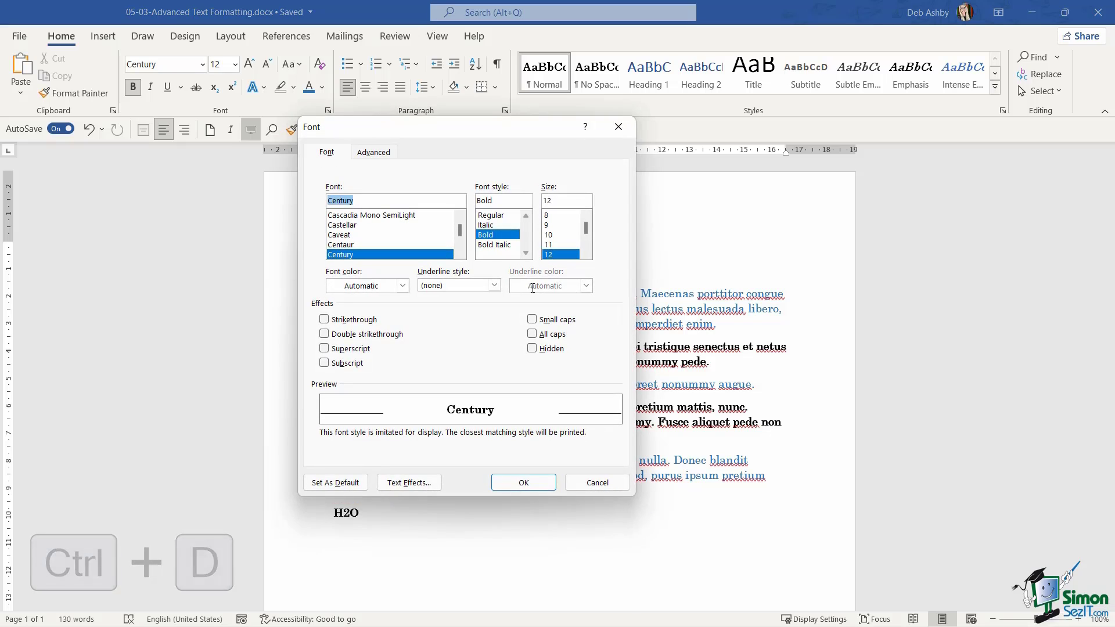
pyautogui.click(408, 483)
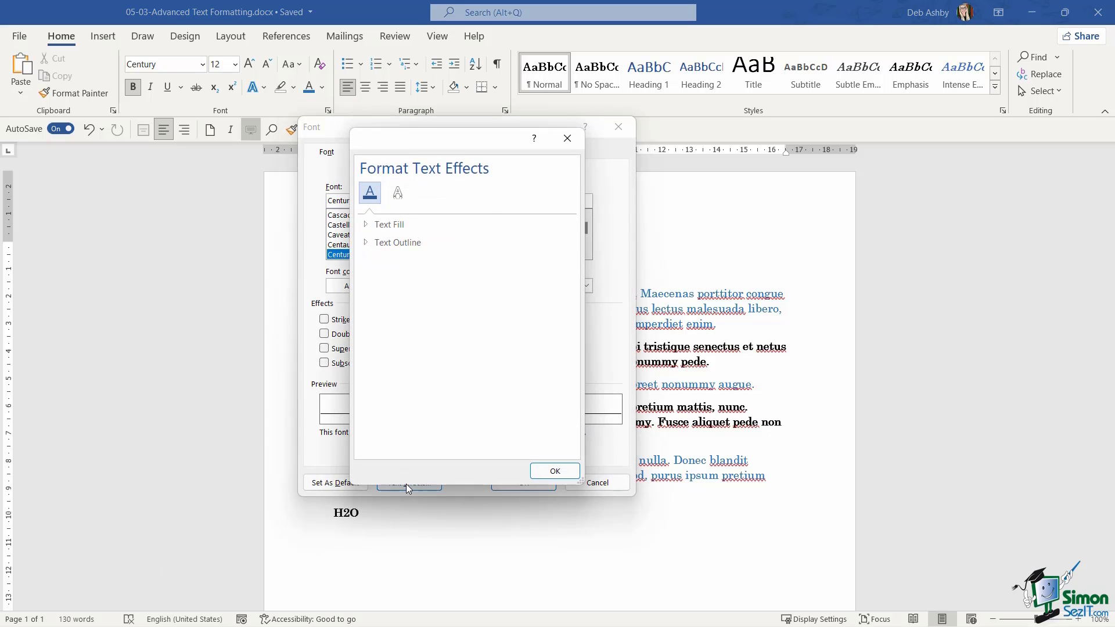
pyautogui.click(367, 226)
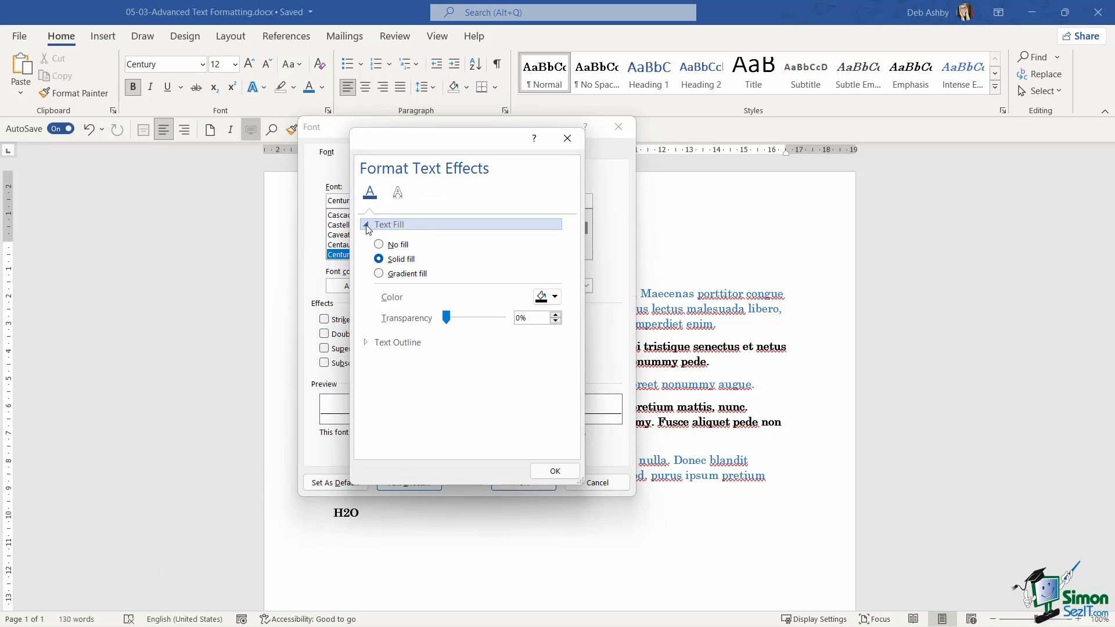
pyautogui.click(366, 345)
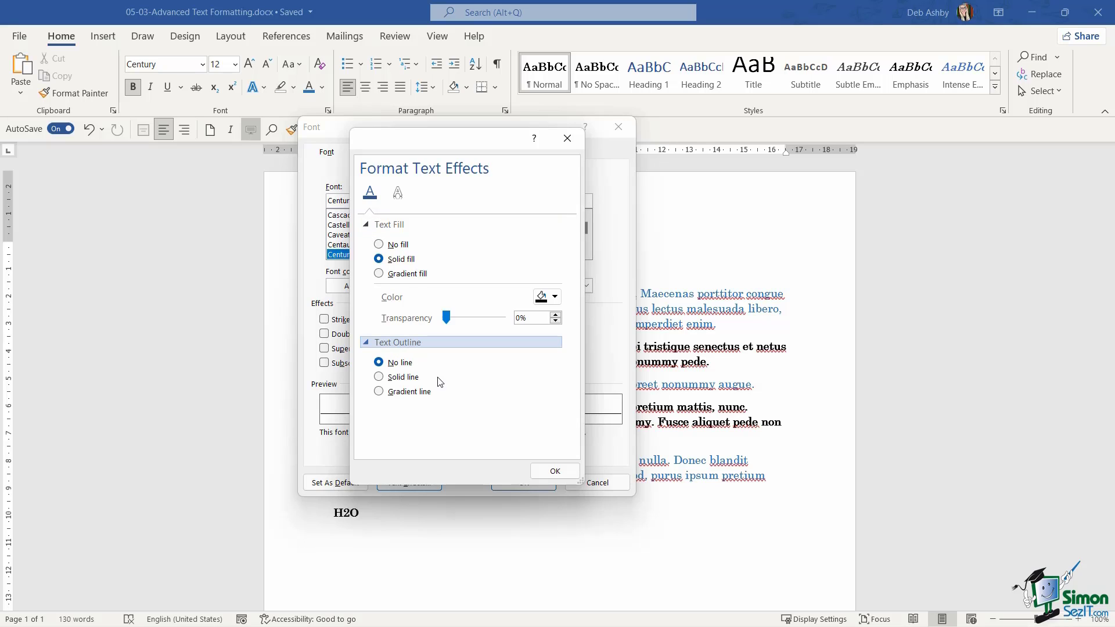
pyautogui.click(402, 191)
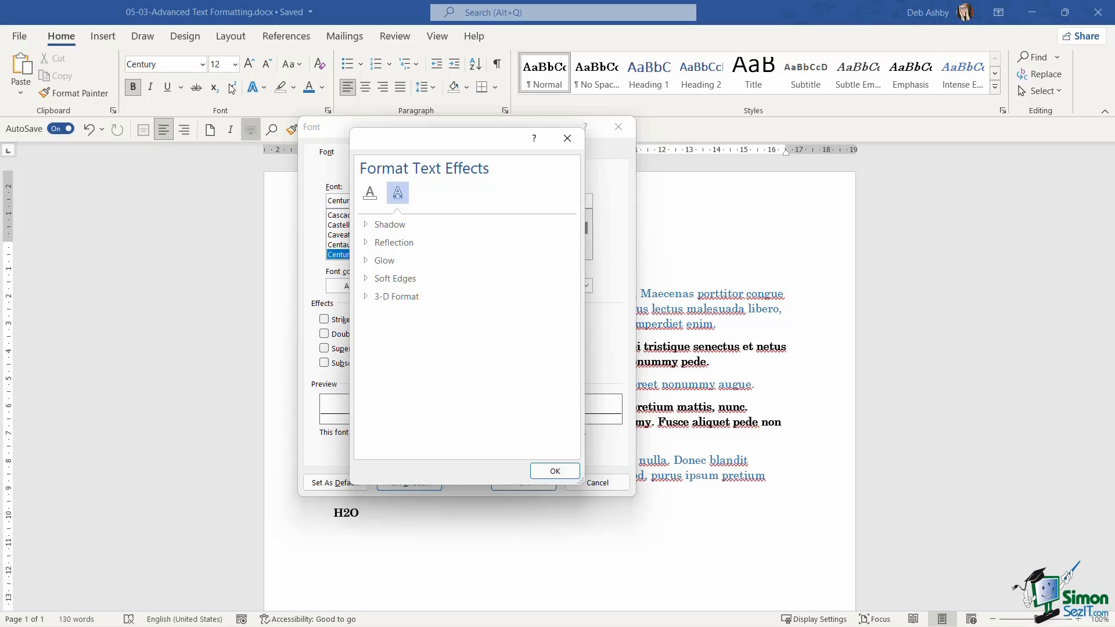
pyautogui.click(552, 471)
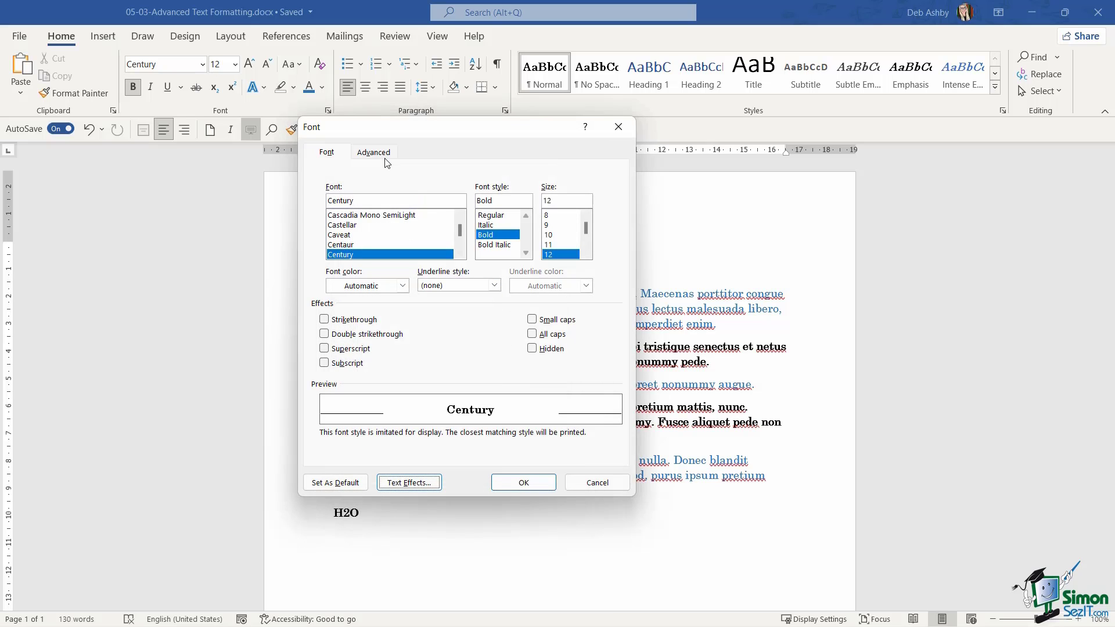
# - On the Advanced tab, set character spacing to Expanded and widen it to 2.1 pt
pyautogui.click(383, 158)
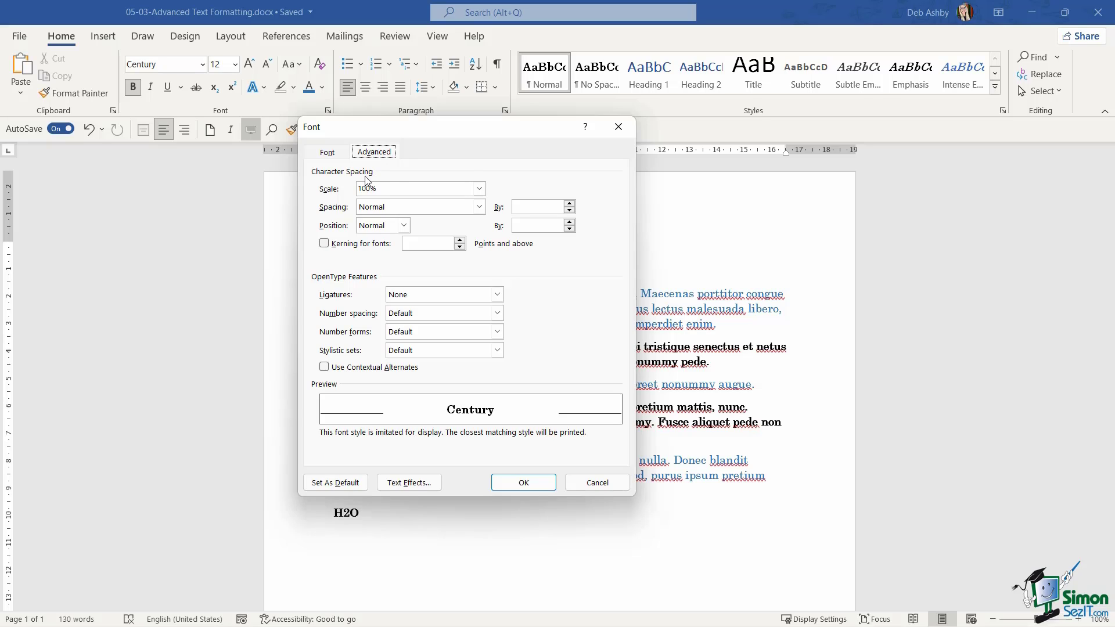
pyautogui.click(400, 189)
pyautogui.click(478, 208)
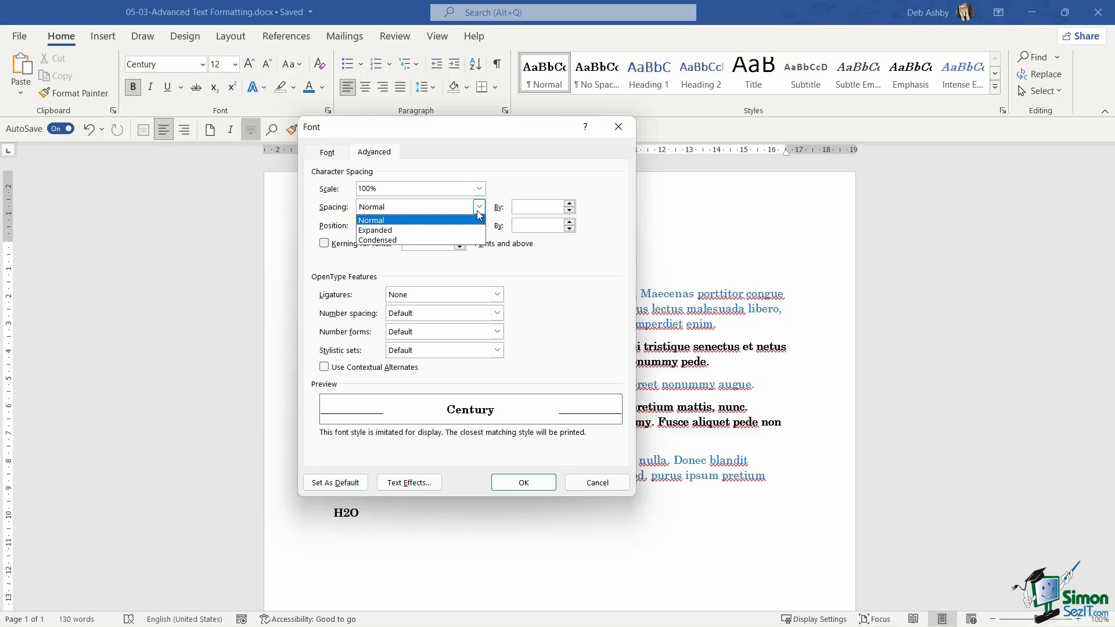
pyautogui.click(412, 231)
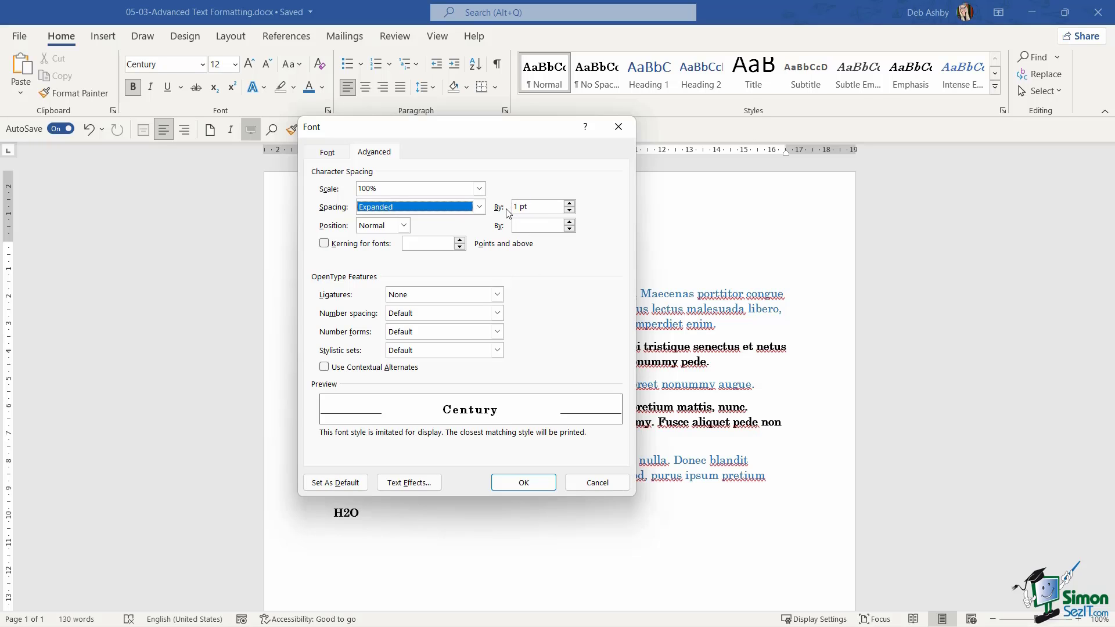
pyautogui.click(569, 203)
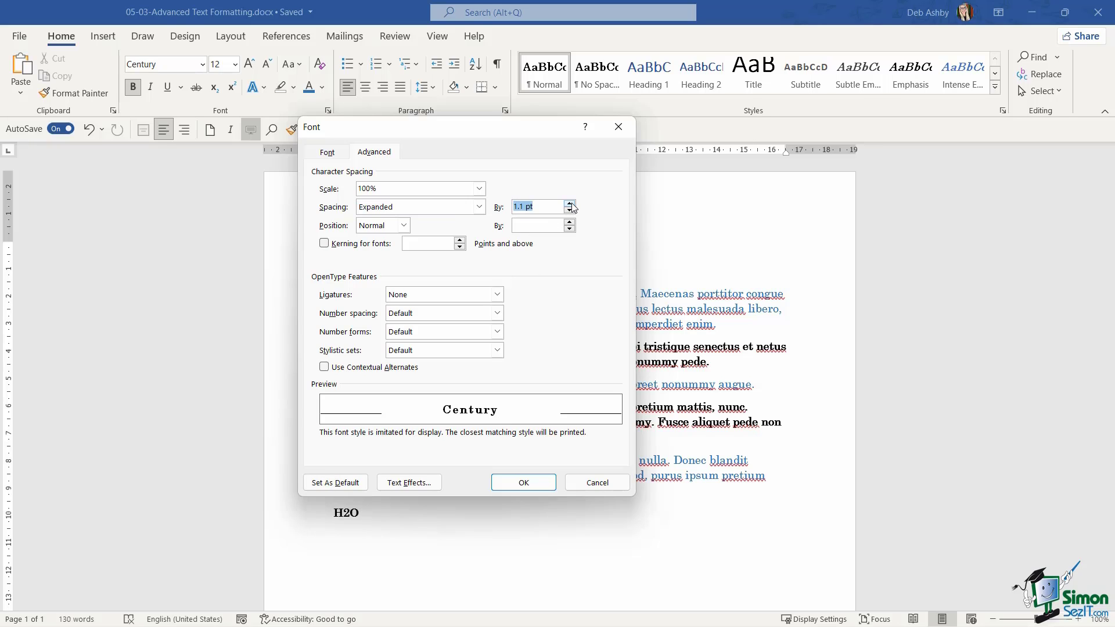
pyautogui.click(569, 204)
pyautogui.click(570, 203)
pyautogui.click(570, 204)
pyautogui.click(569, 203)
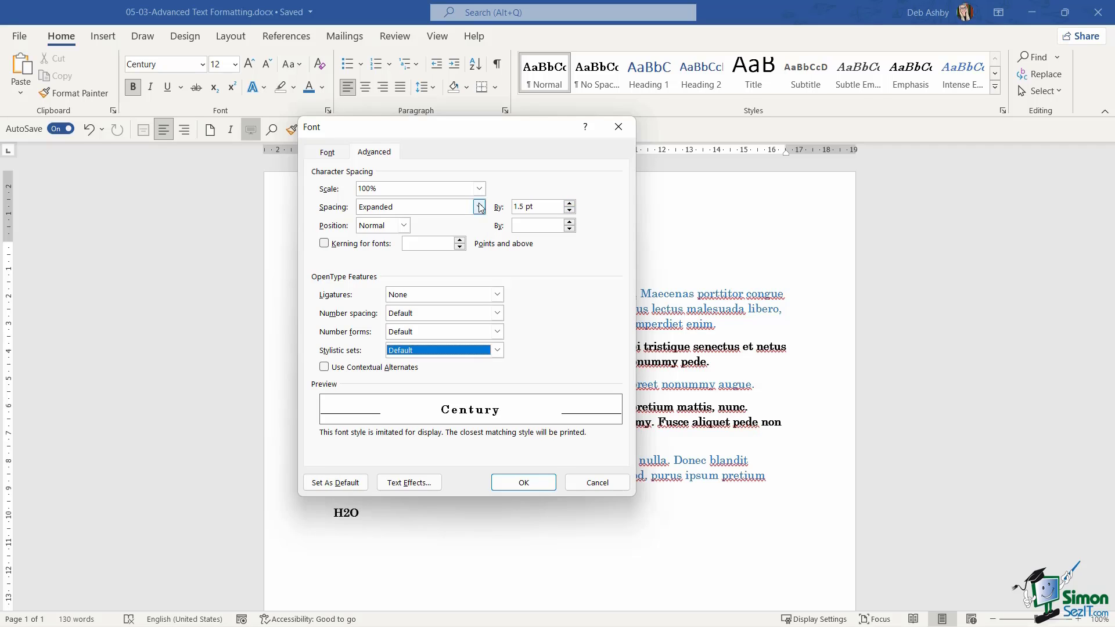
# - Switch the character spacing to Condensed and reduce it to 1 pt
pyautogui.click(479, 207)
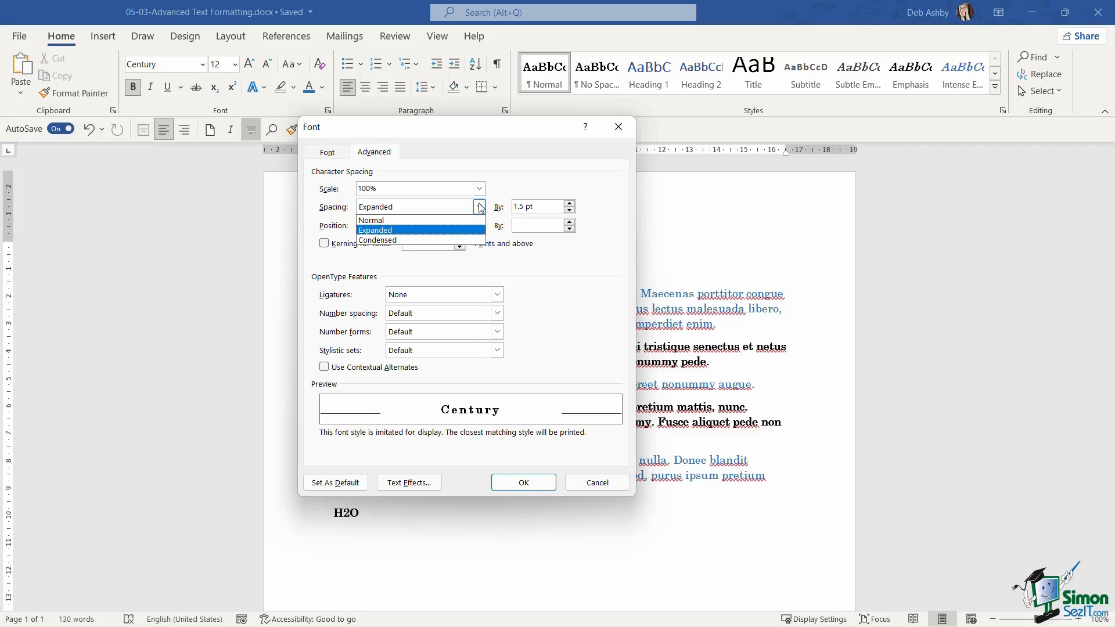
pyautogui.click(411, 240)
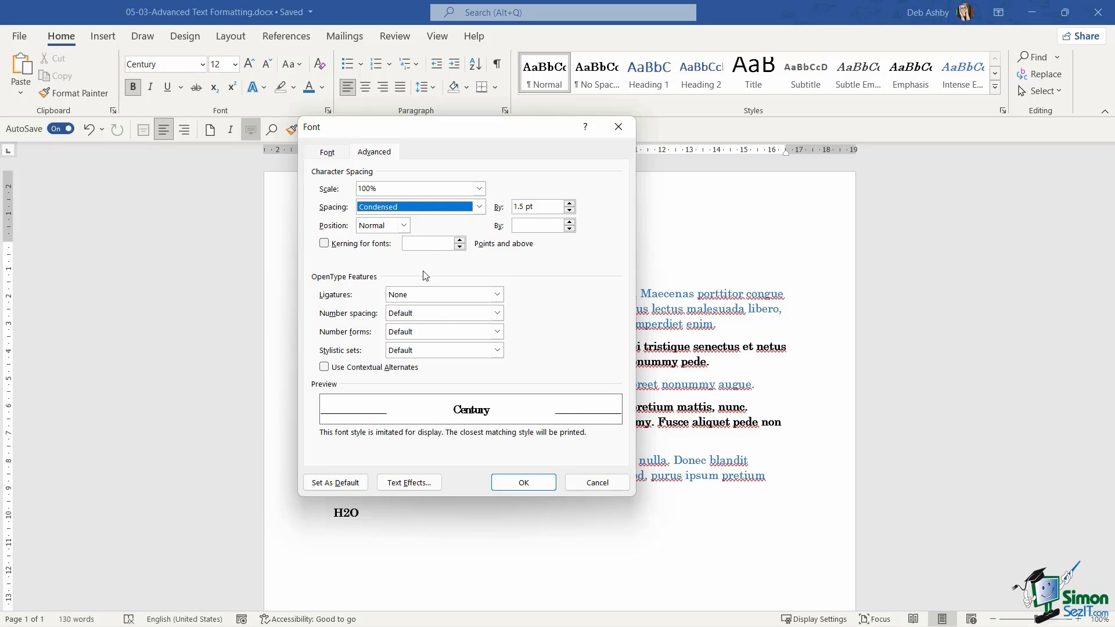
pyautogui.click(571, 209)
pyautogui.click(571, 210)
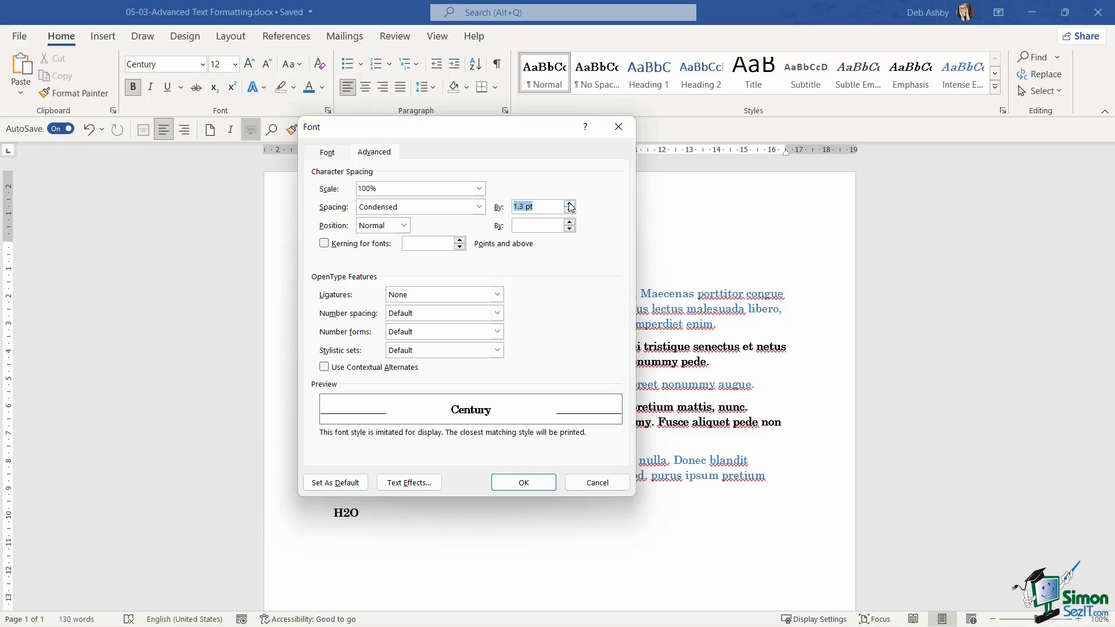
pyautogui.click(570, 209)
pyautogui.click(570, 209)
# - Reset character spacing to Normal and close the Font dialog
pyautogui.click(478, 207)
pyautogui.click(431, 221)
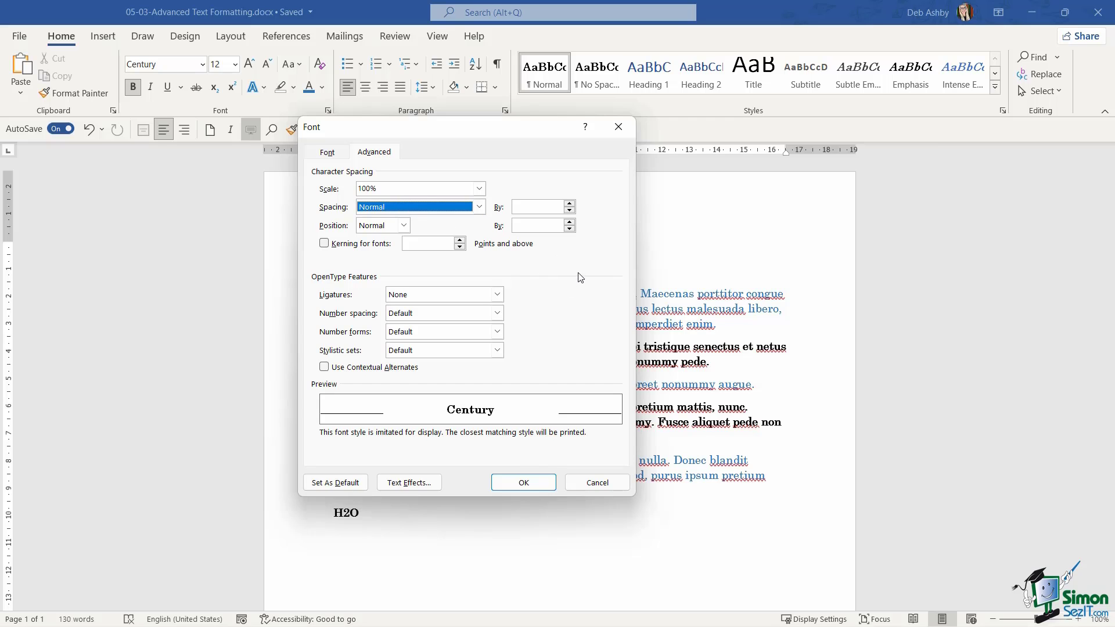
pyautogui.click(519, 482)
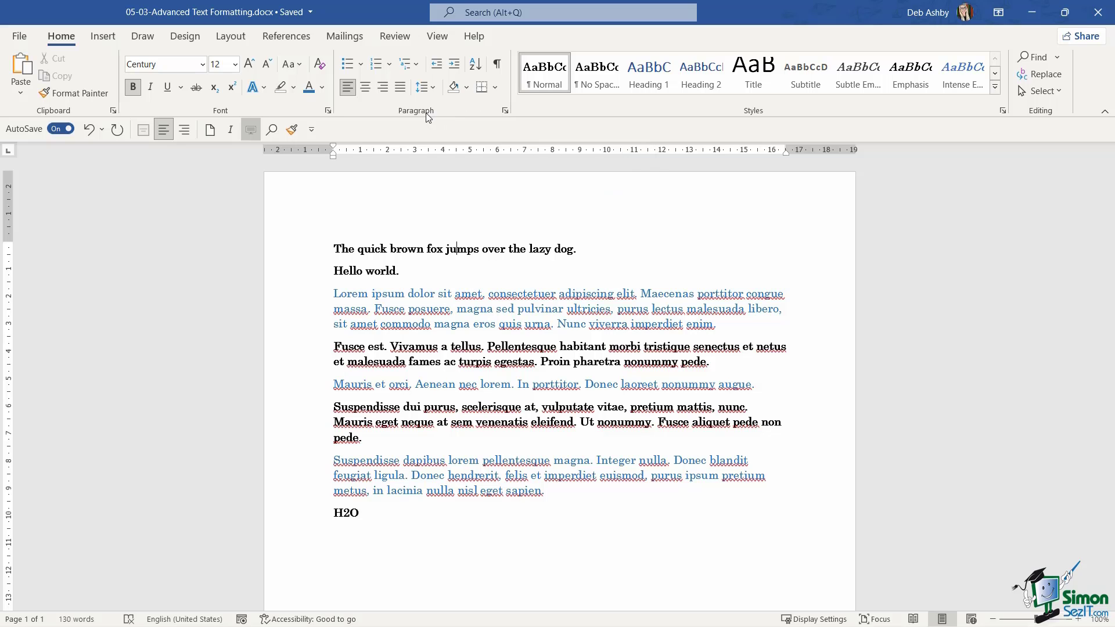
pyautogui.click(504, 112)
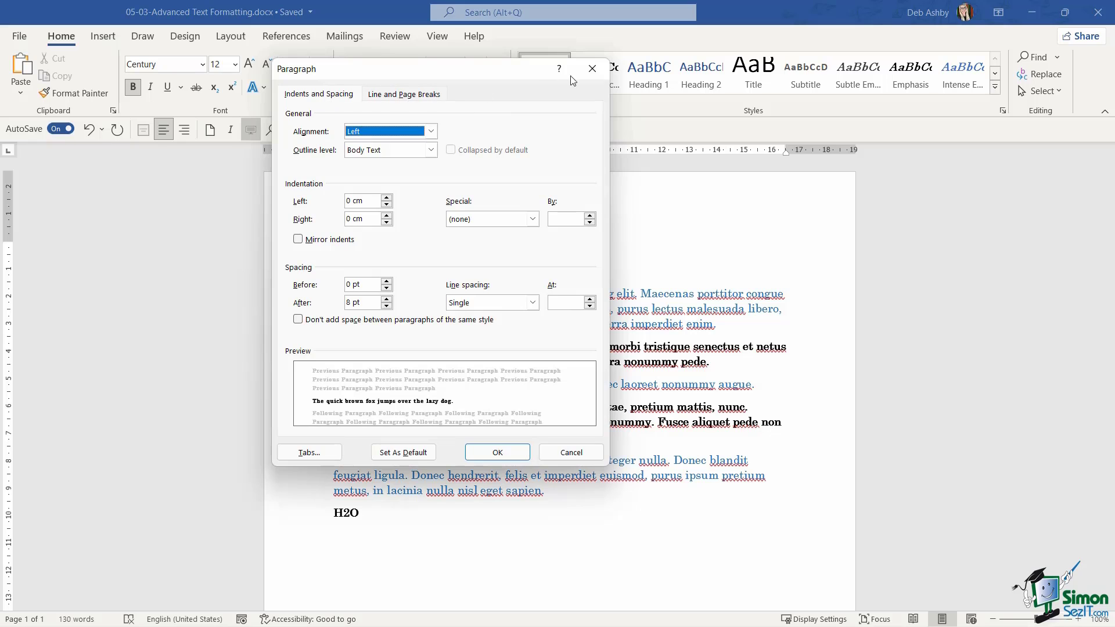
pyautogui.click(592, 70)
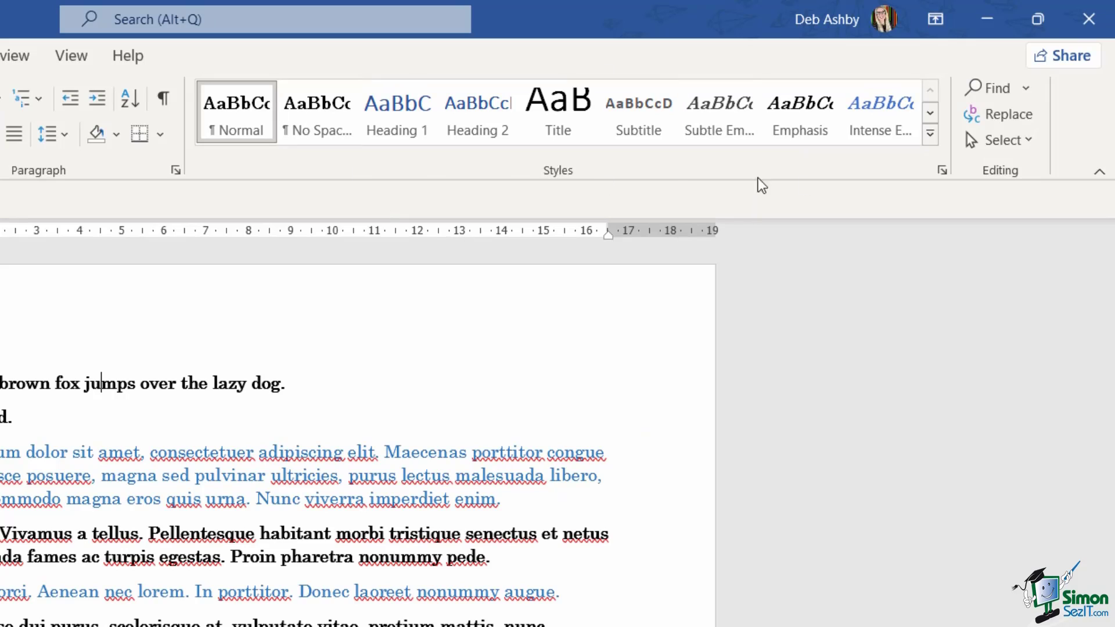
pyautogui.click(930, 137)
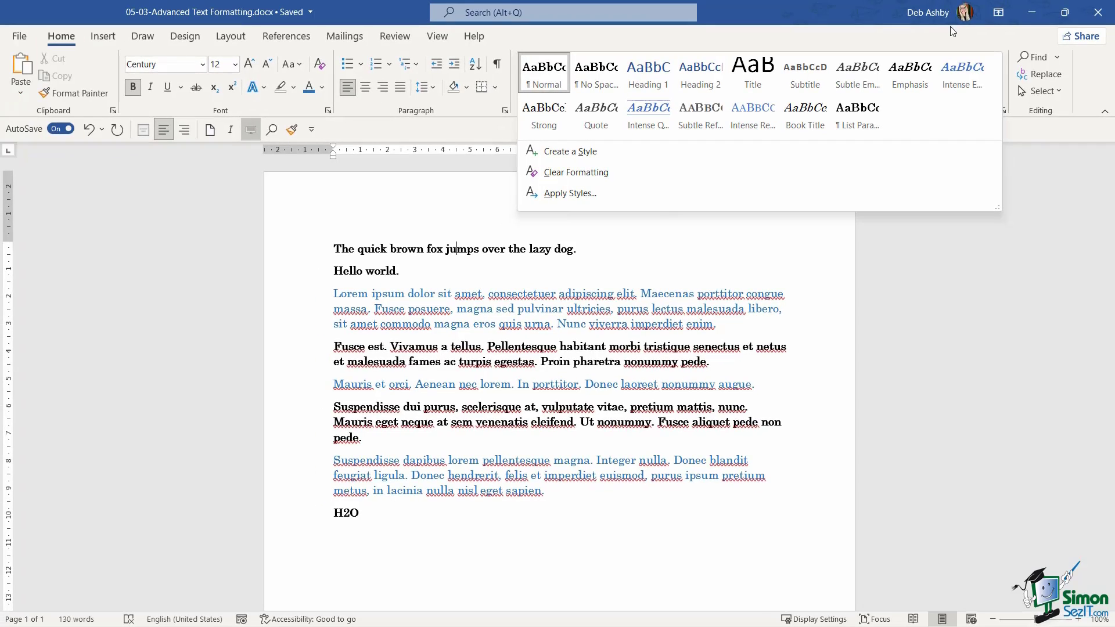
pyautogui.click(813, 39)
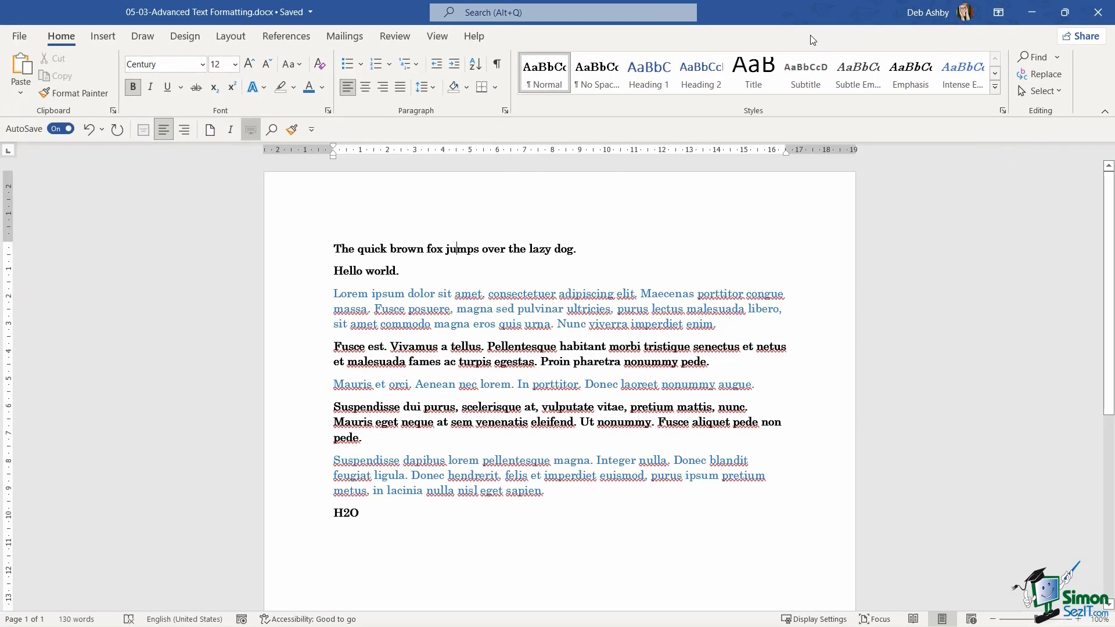